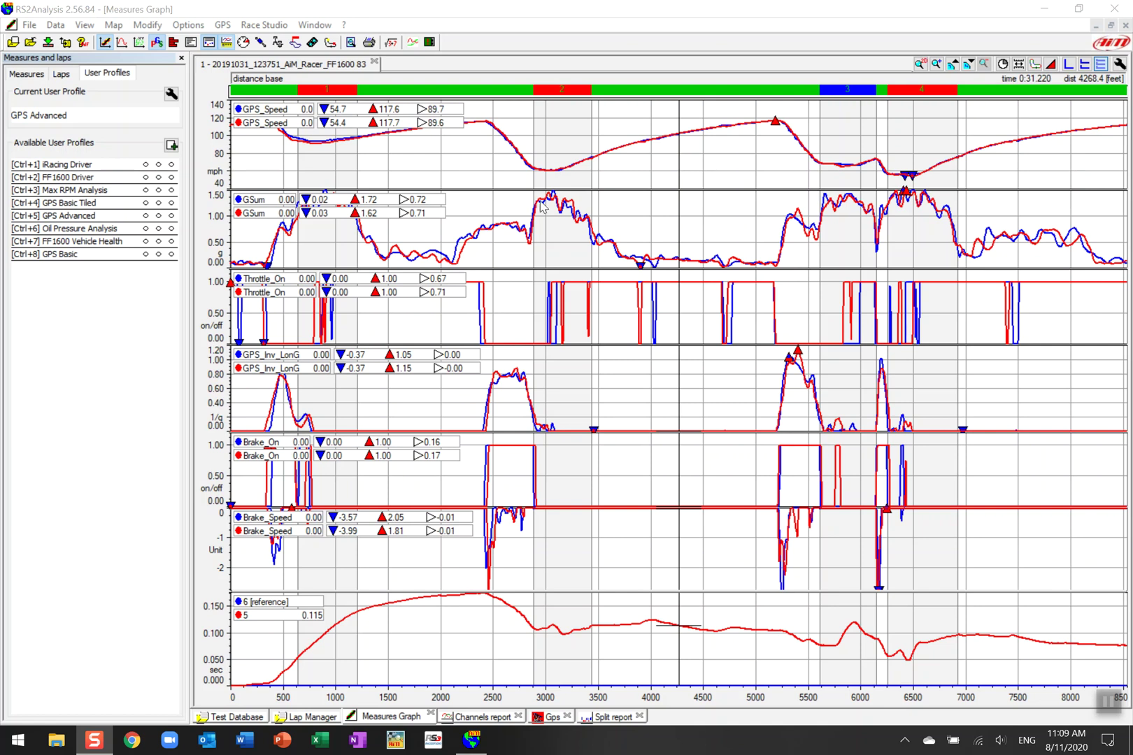
# Step: Compare the General and session-file math channel lists, then select every General channel
pyautogui.click(392, 45)
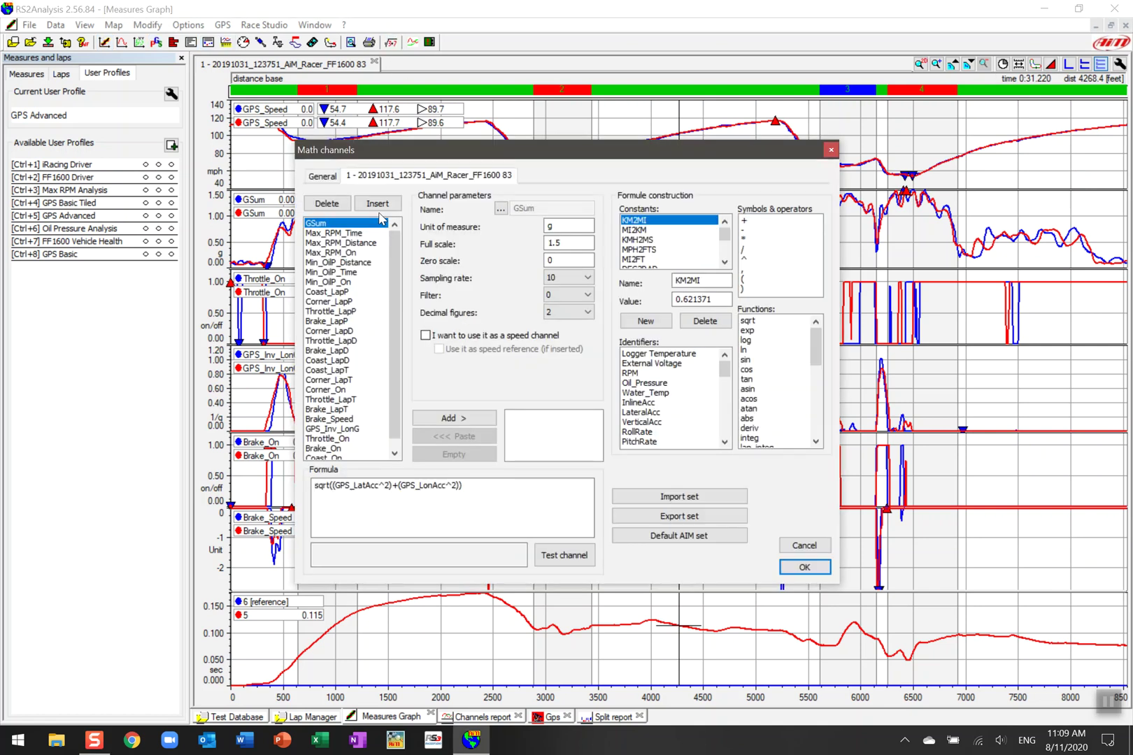
pyautogui.click(322, 176)
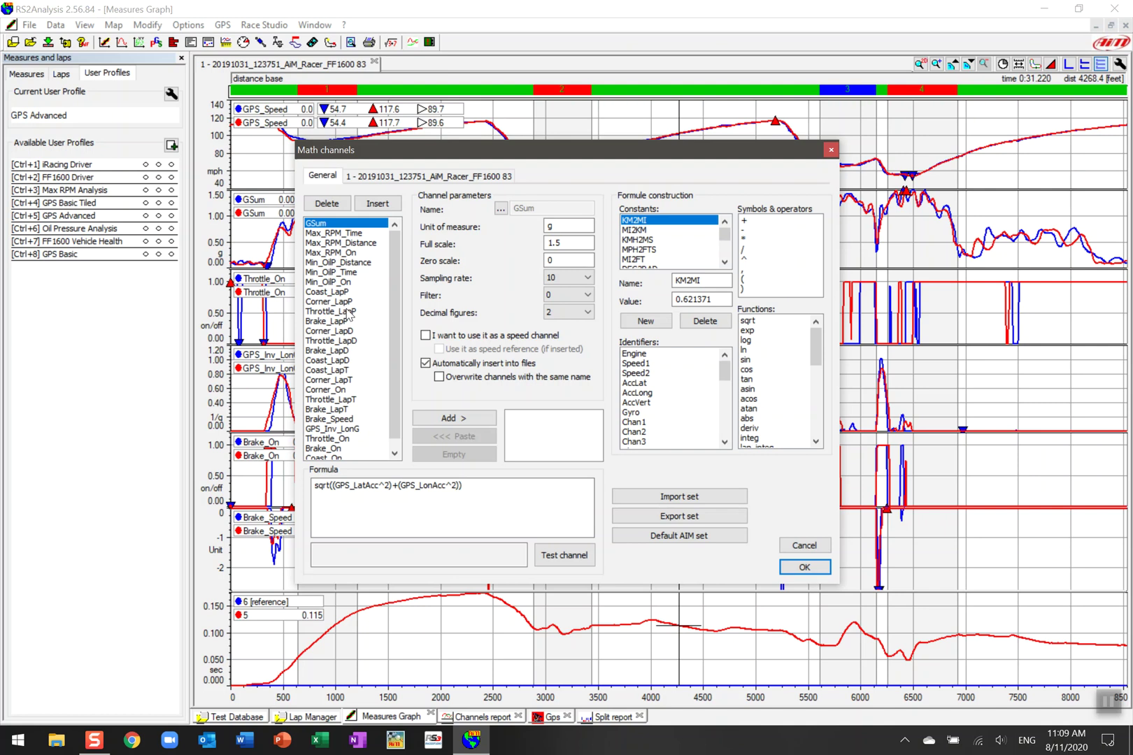
pyautogui.click(448, 179)
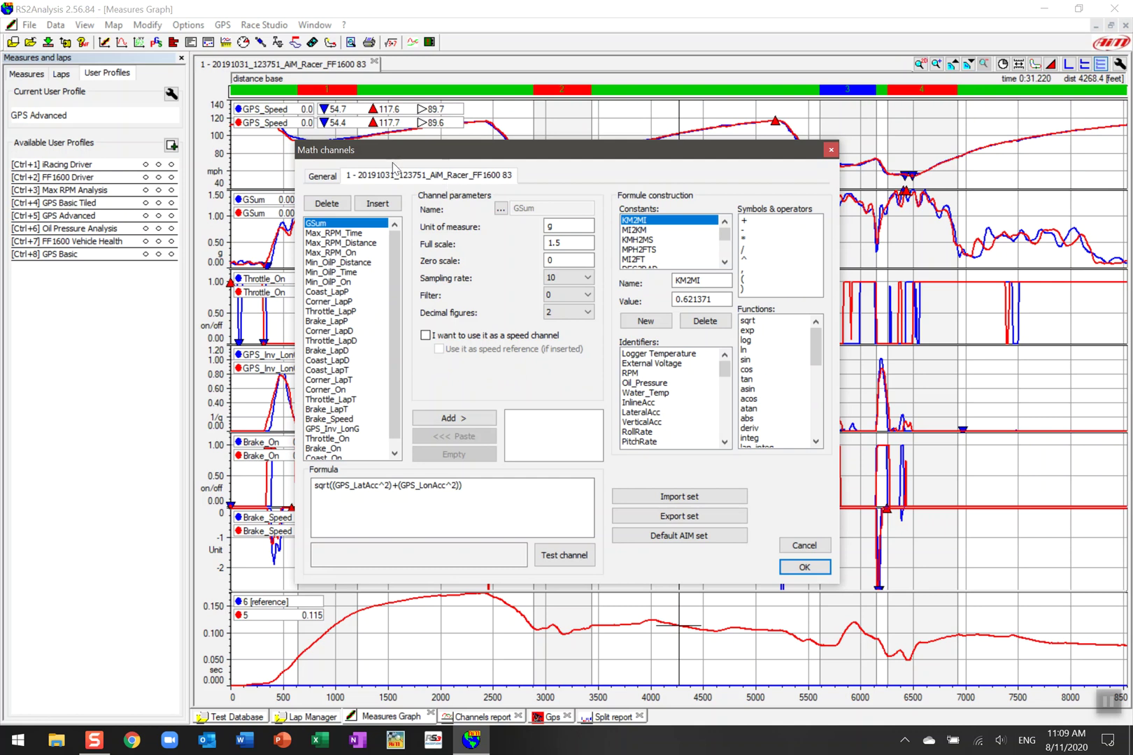
pyautogui.click(323, 180)
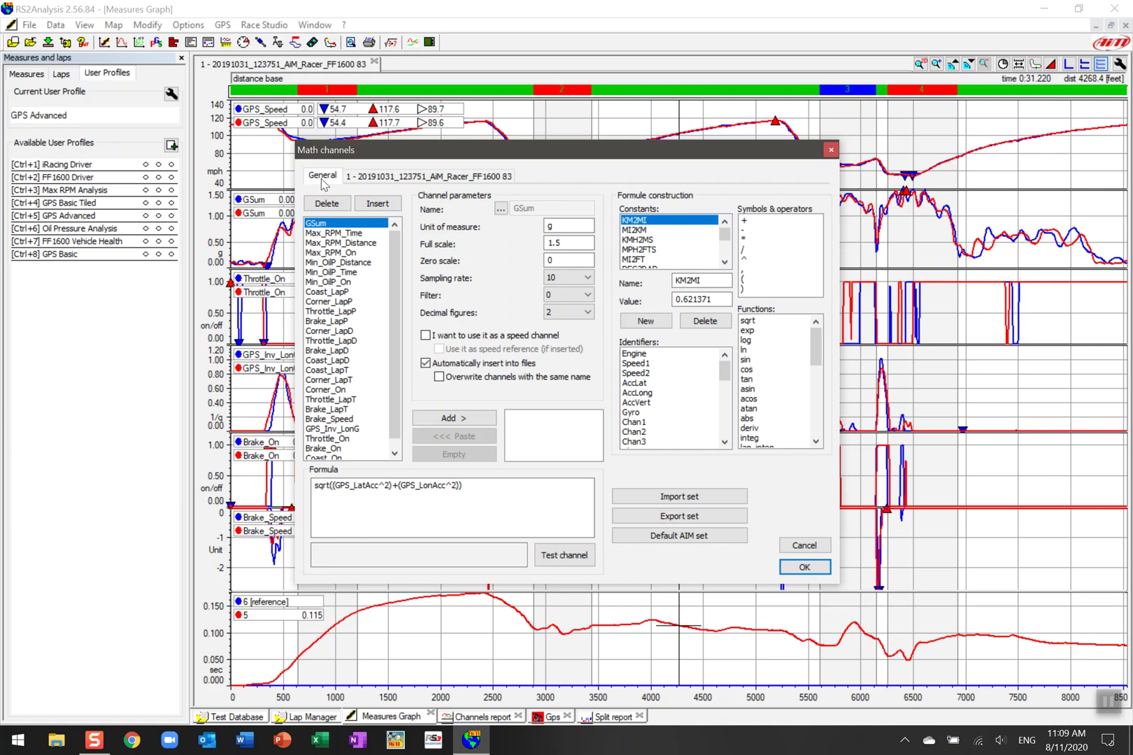
pyautogui.scroll(-1, 355, 340)
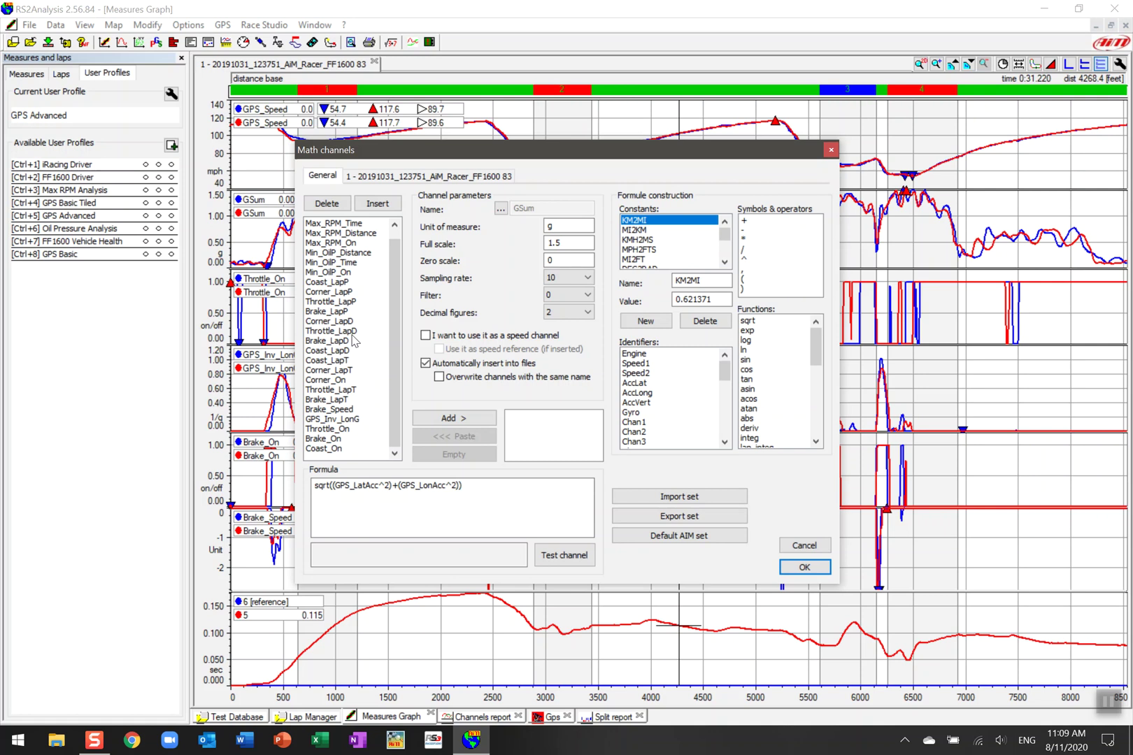
pyautogui.scroll(2, 364, 322)
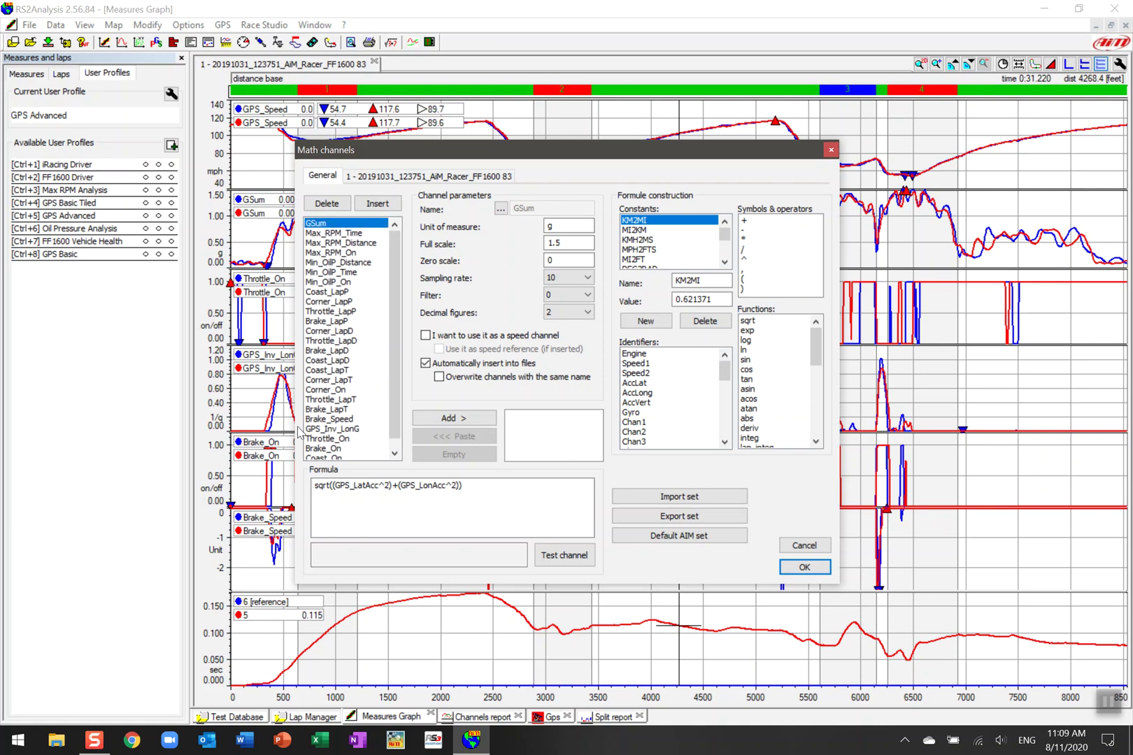
pyautogui.scroll(-2, 328, 441)
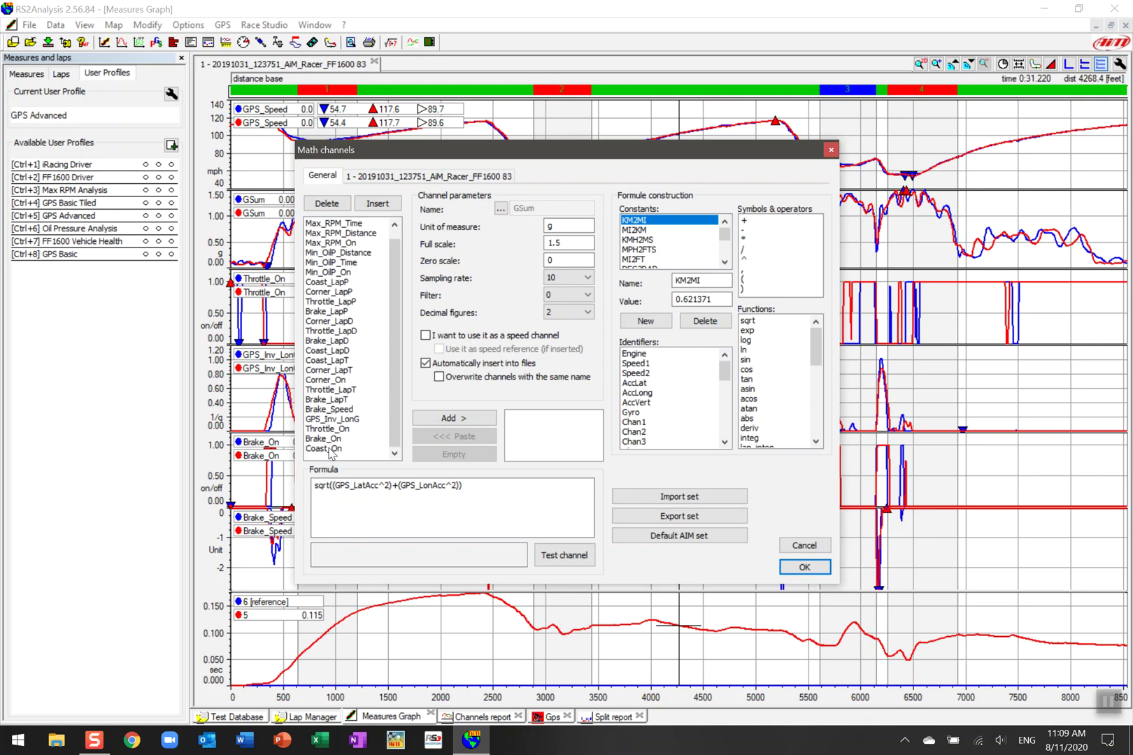
pyautogui.hotkey('ctrl', 'a')
# Step: Save the selected math channels as JAMES_MATH_CHANNELS.amc on the Desktop
pyautogui.click(688, 521)
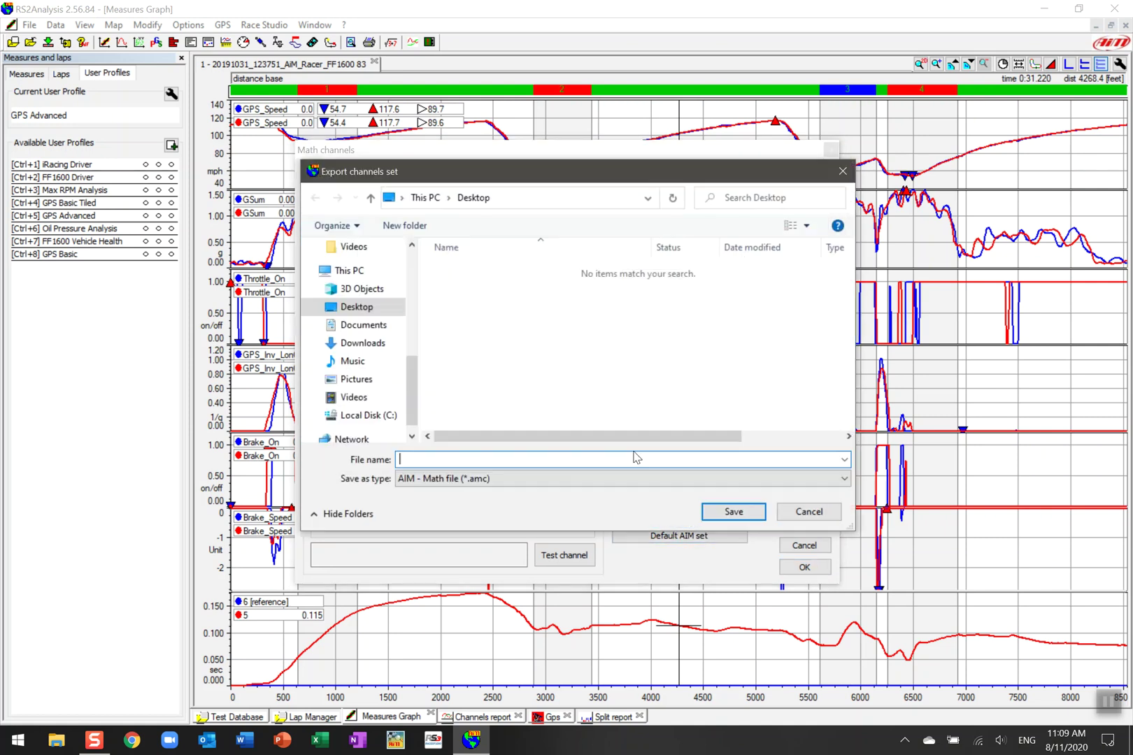
pyautogui.write('JAMES')
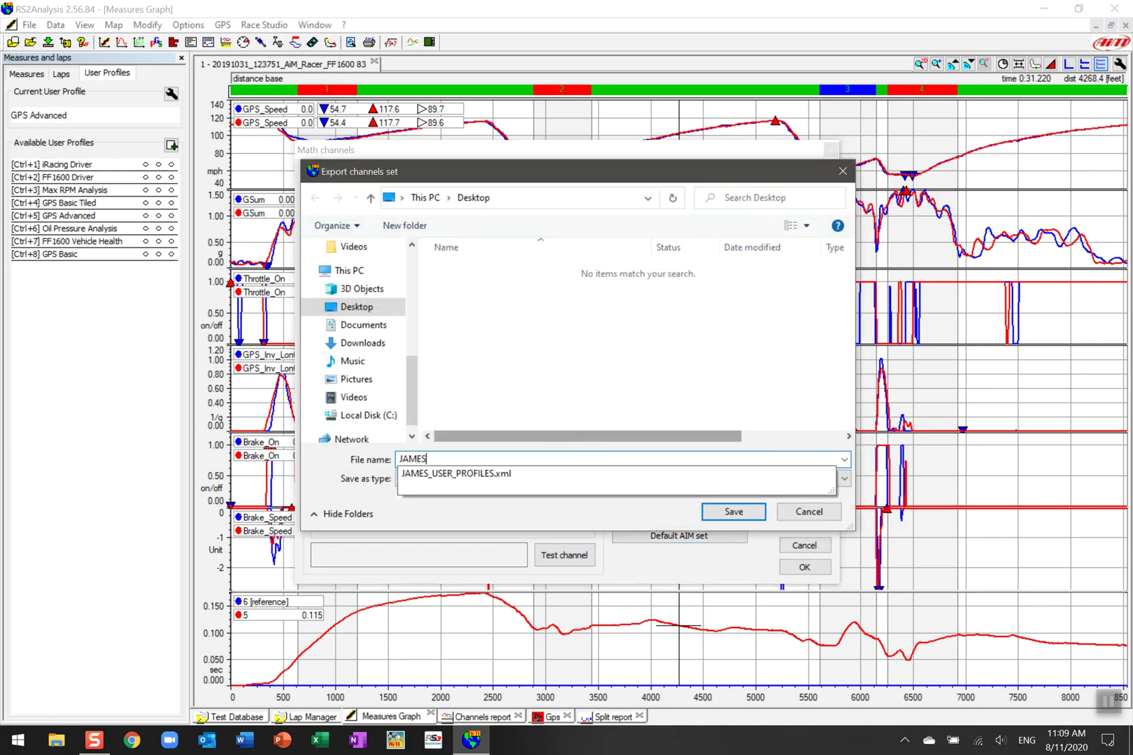
pyautogui.write('_MATH_CHANNELS')
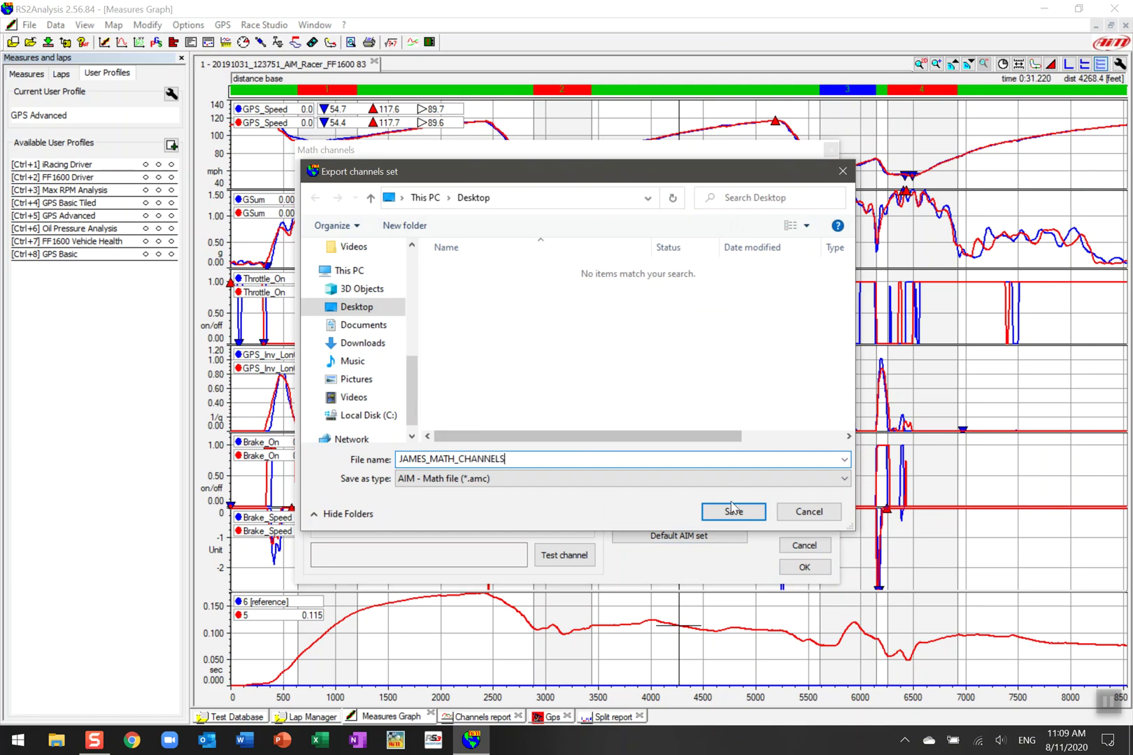
pyautogui.click(746, 518)
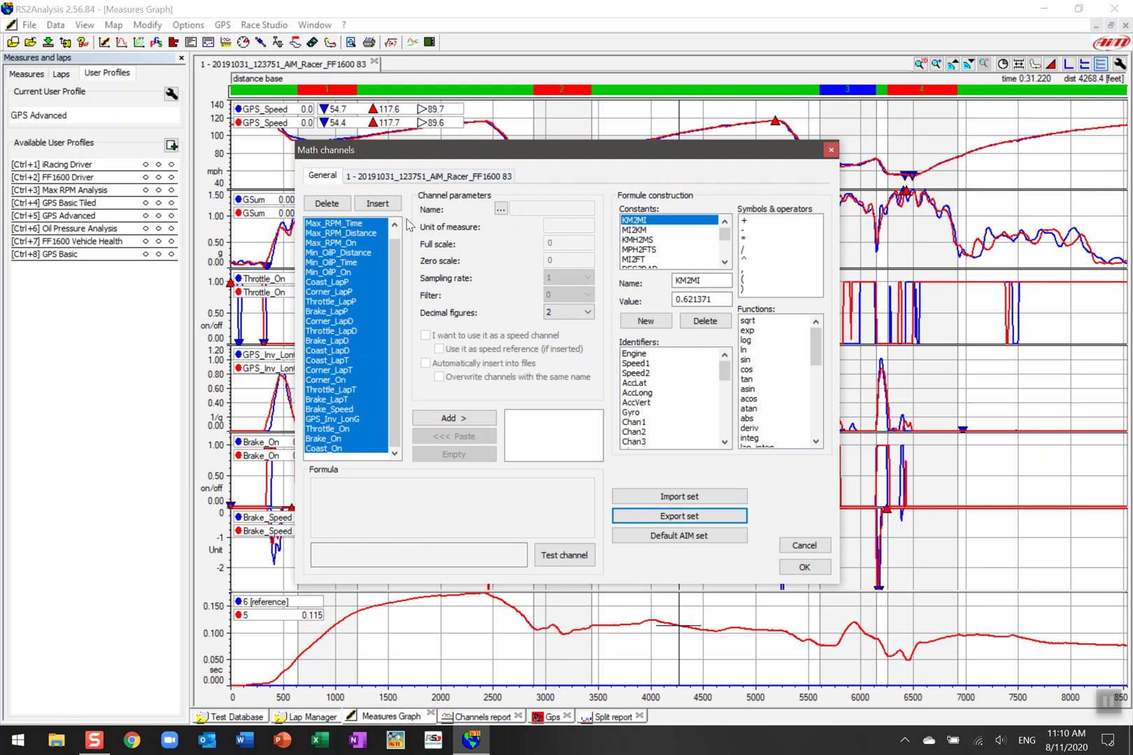
# Step: Delete all General and all session-file math channels, leaving only GPS_Speed and the time-difference trace
pyautogui.click(326, 203)
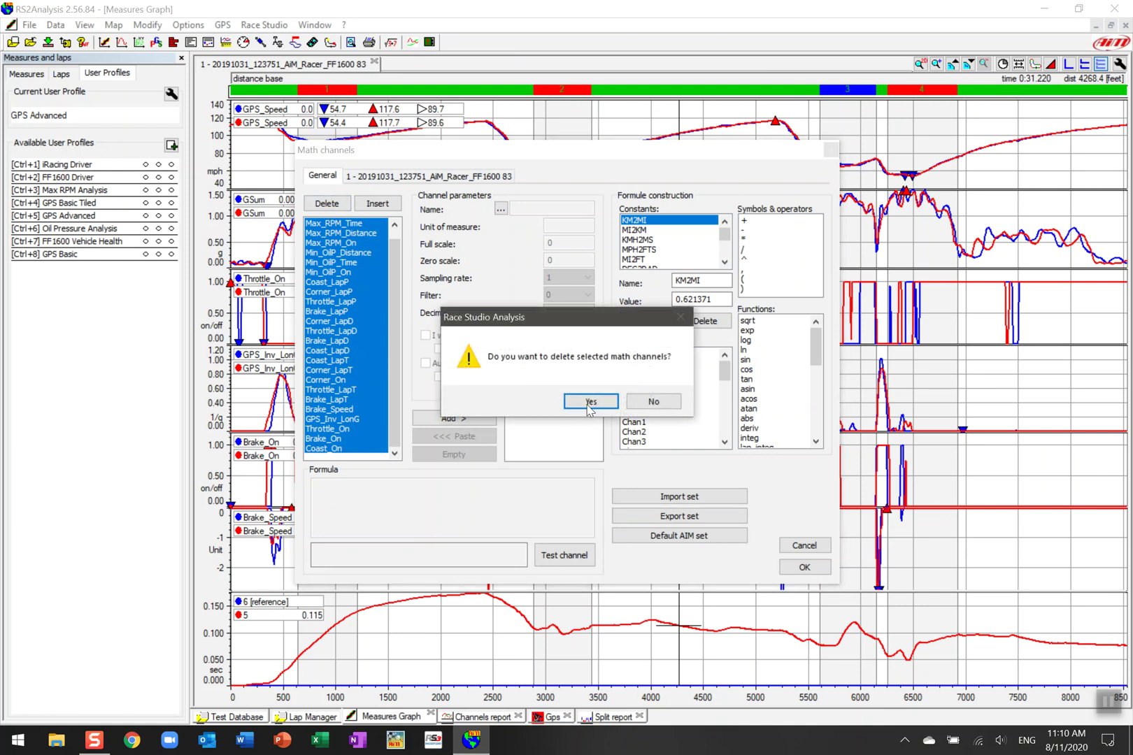
pyautogui.click(586, 401)
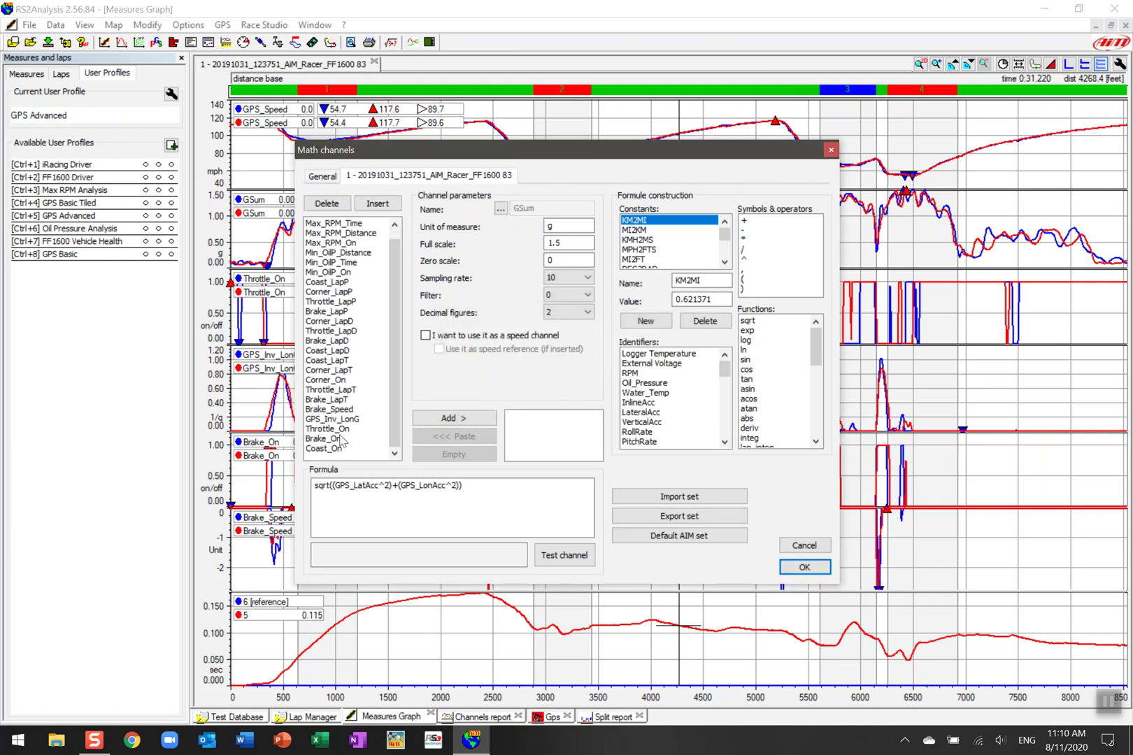
pyautogui.keyDown('shift'); pyautogui.click(327, 451); pyautogui.keyUp('shift')
pyautogui.click(341, 205)
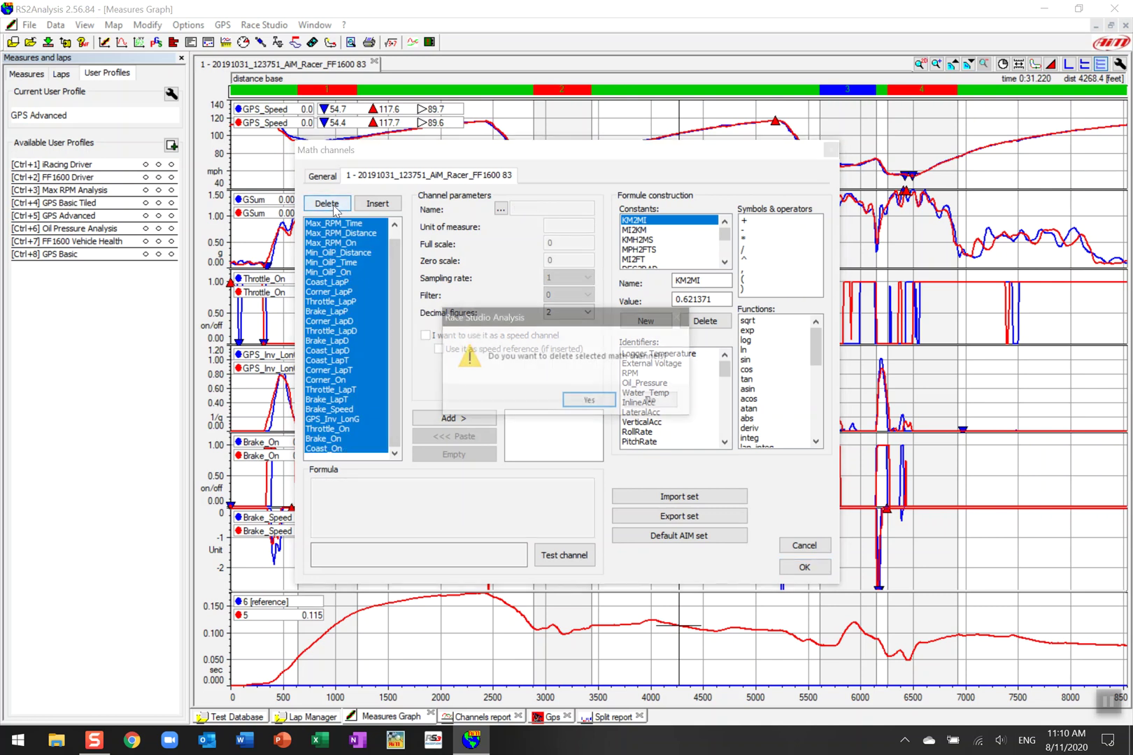
pyautogui.click(589, 401)
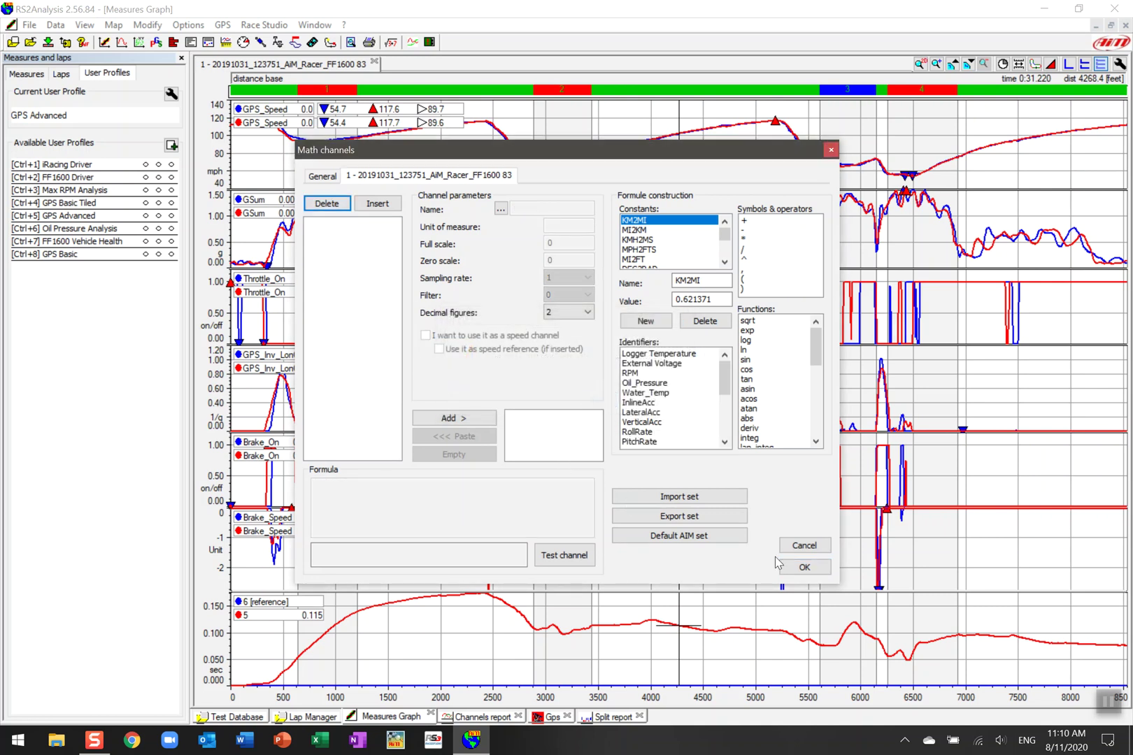
pyautogui.click(813, 568)
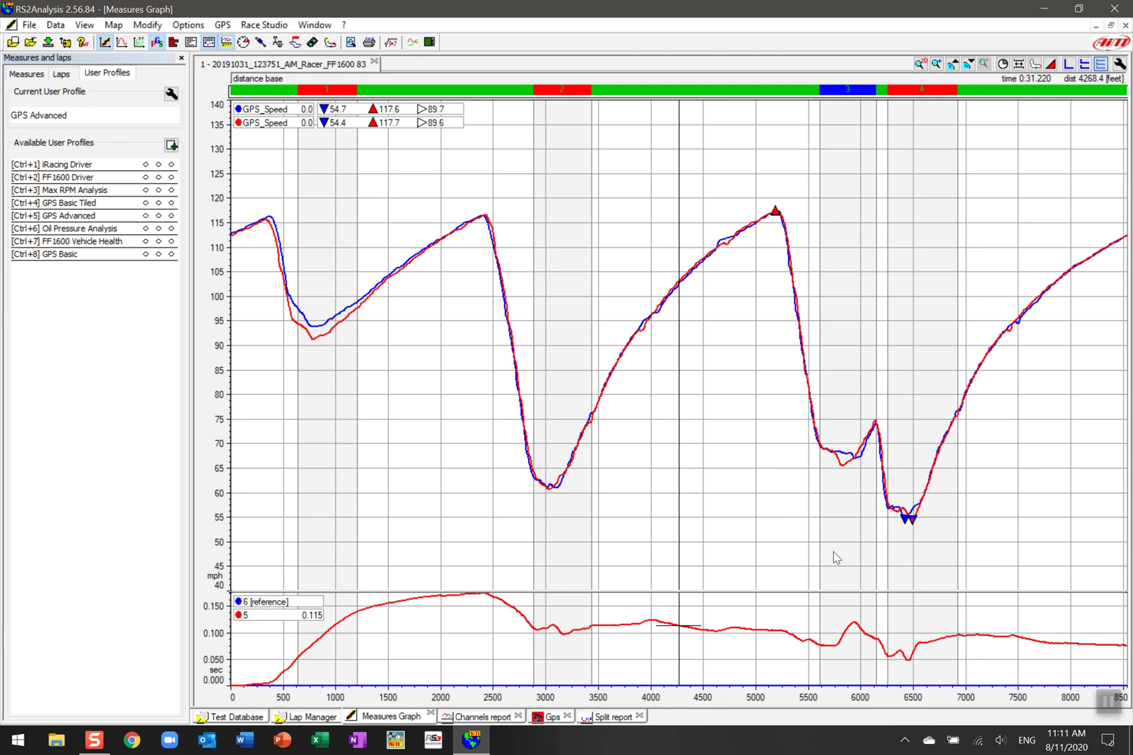
# Step: Reopen the math channels editor and confirm the General list is now empty
pyautogui.click(391, 43)
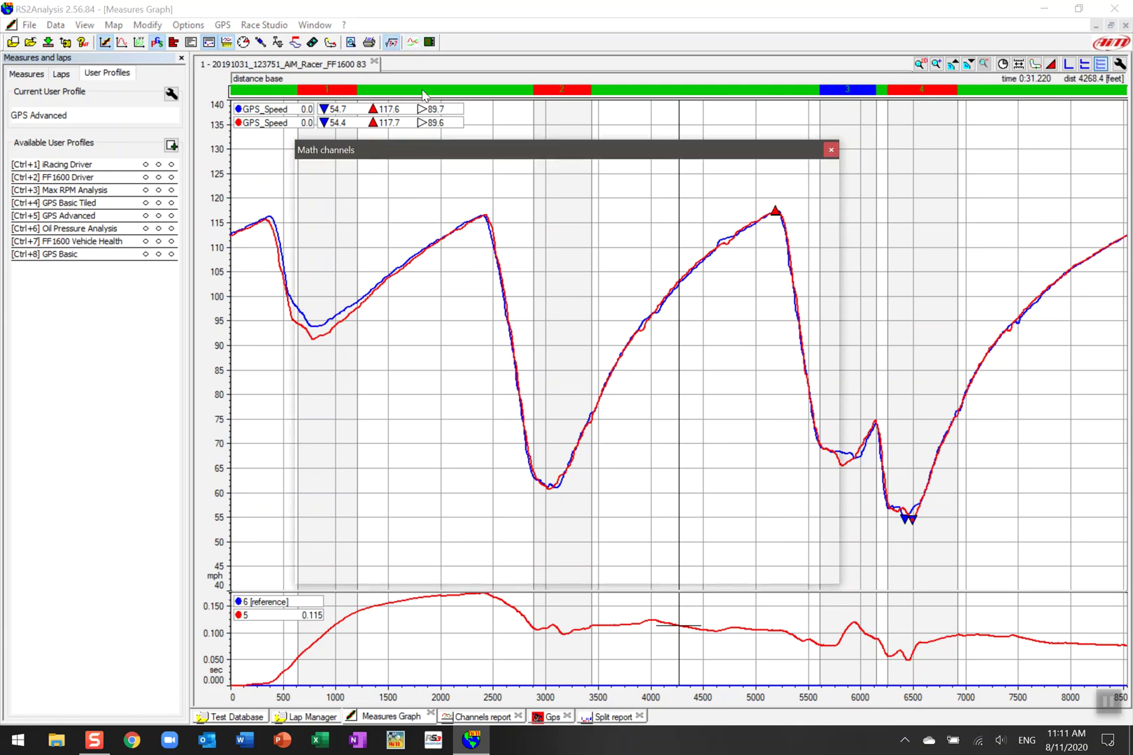
pyautogui.click(323, 179)
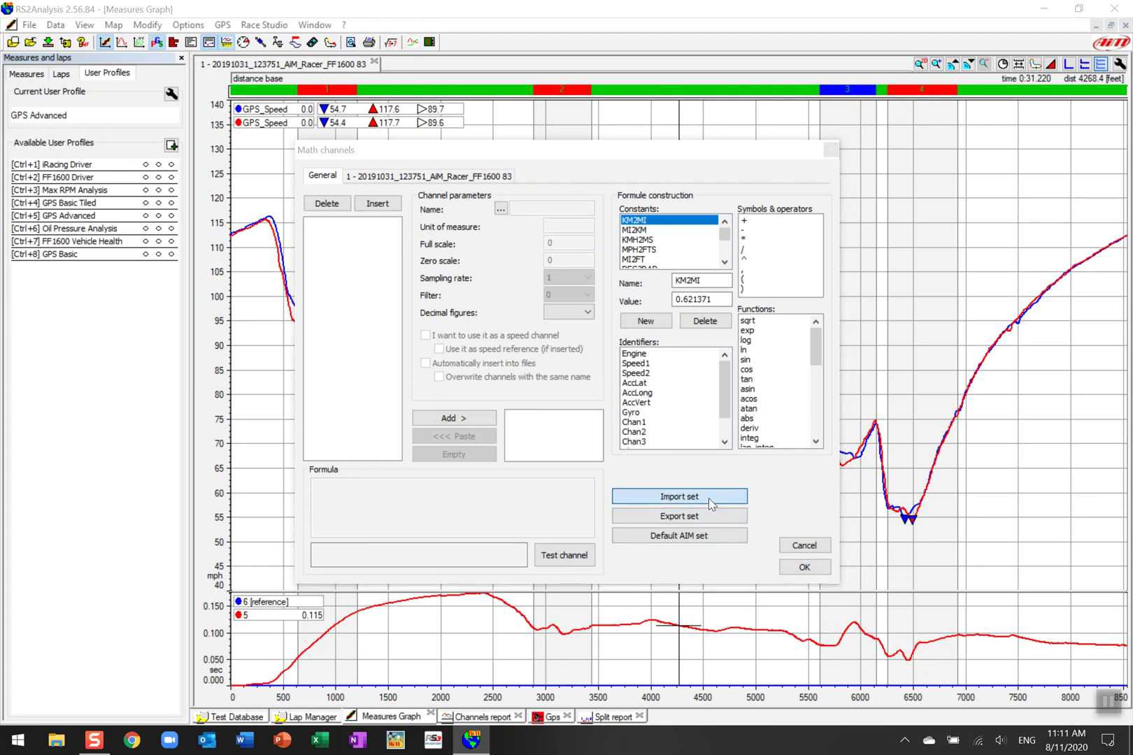
# Step: Import JAMES_MATH_CHANNELS.amc from the Desktop into the General list and close the editor
pyautogui.click(679, 497)
pyautogui.click(507, 269)
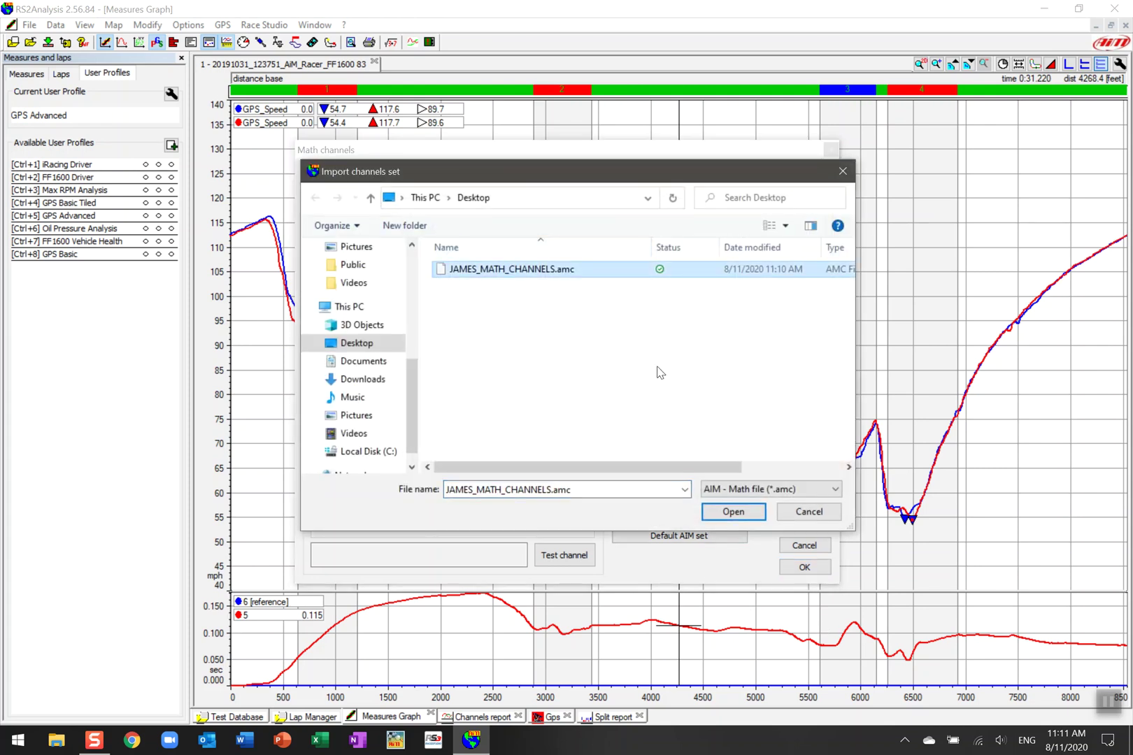
pyautogui.click(733, 512)
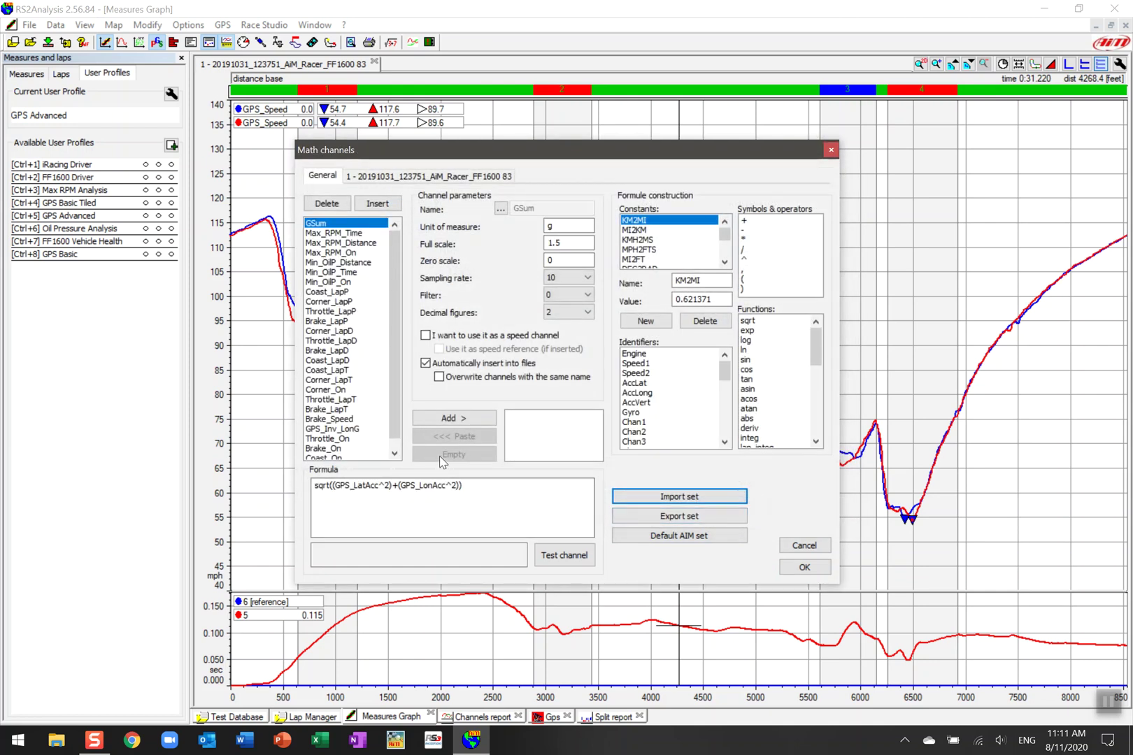
pyautogui.scroll(-1, 379, 406)
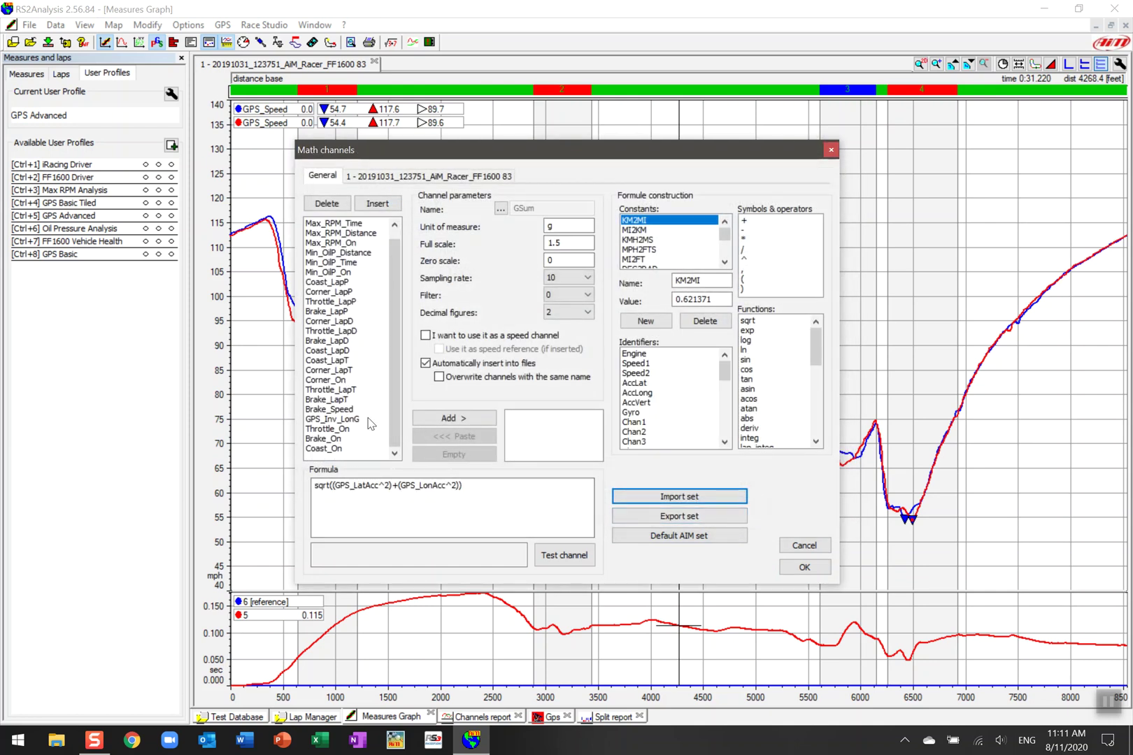
pyautogui.click(818, 568)
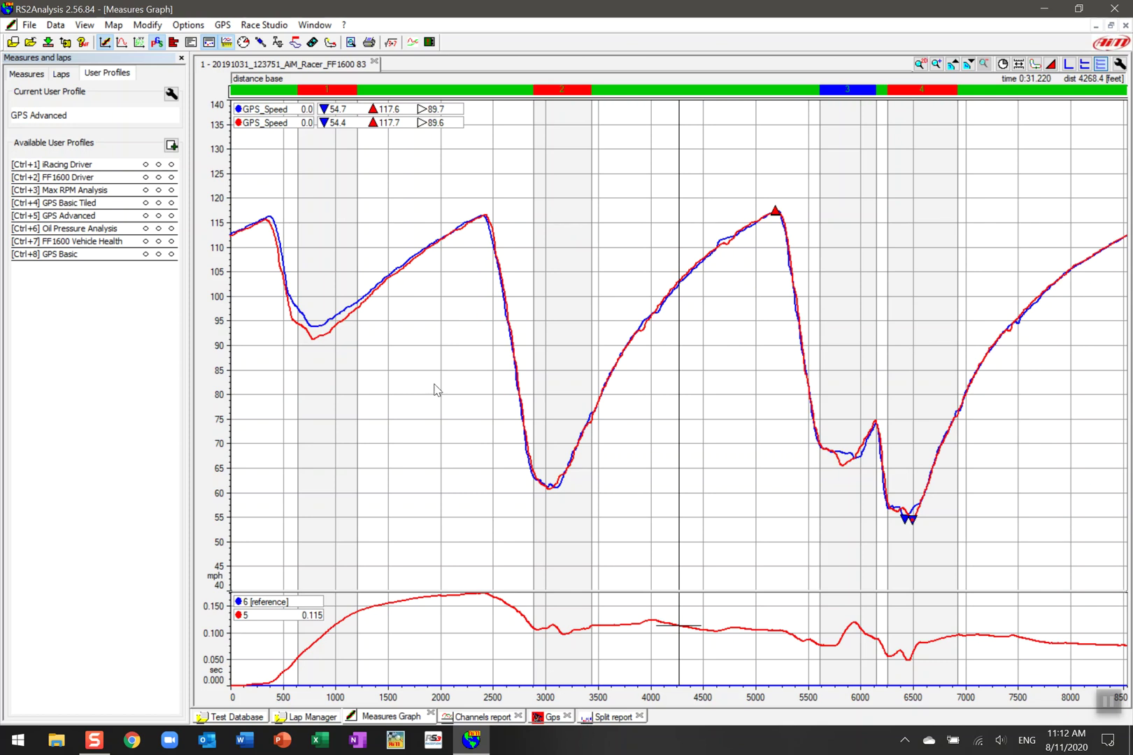
# Step: Paste all General math channels, GSum included, into the session file's channel list
pyautogui.click(394, 43)
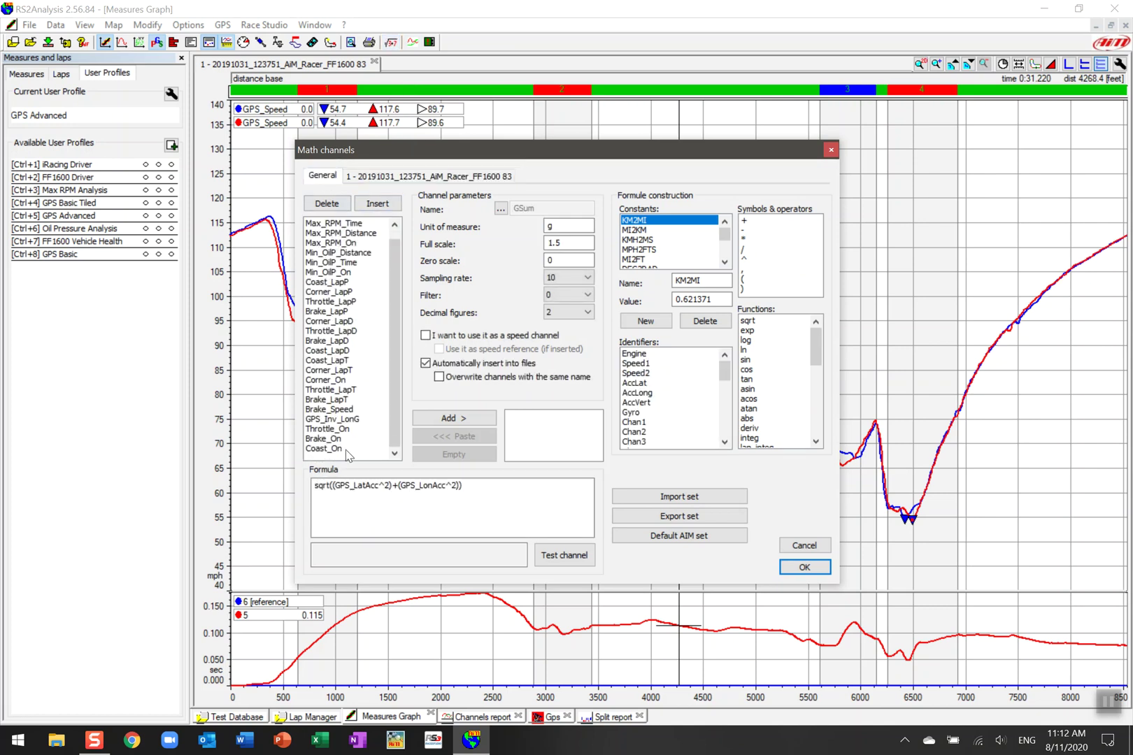
pyautogui.keyDown('shift'); pyautogui.click(330, 449); pyautogui.keyUp('shift')
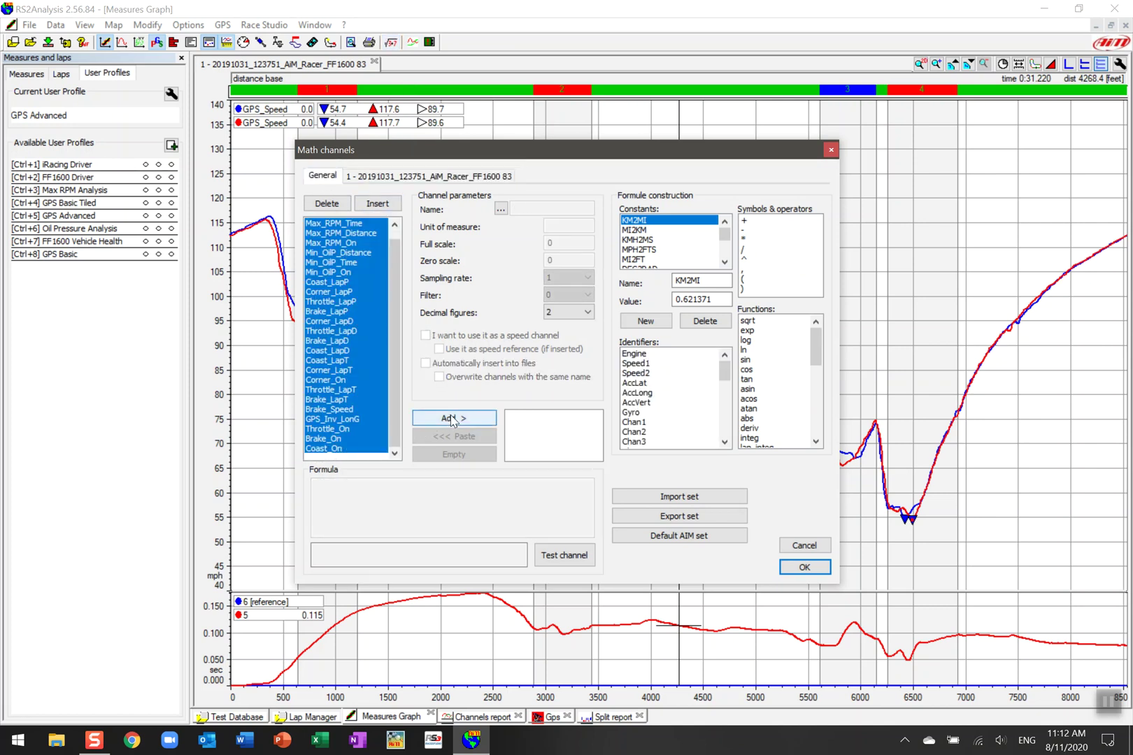
pyautogui.click(454, 417)
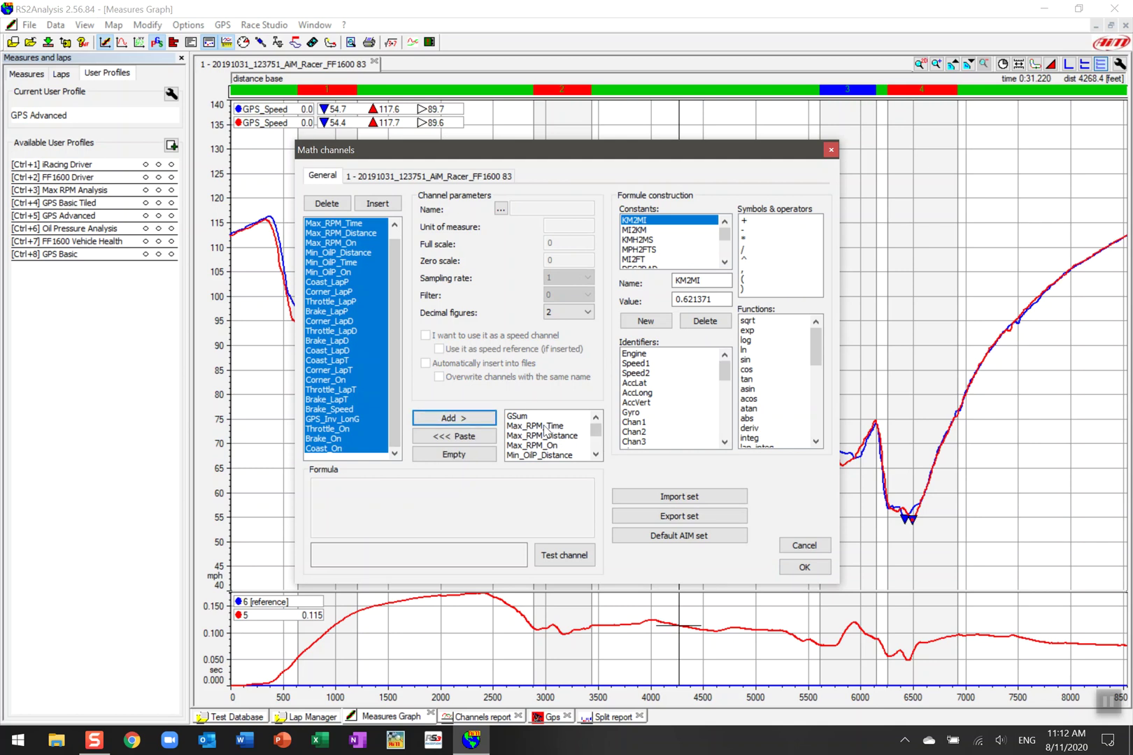
pyautogui.click(447, 176)
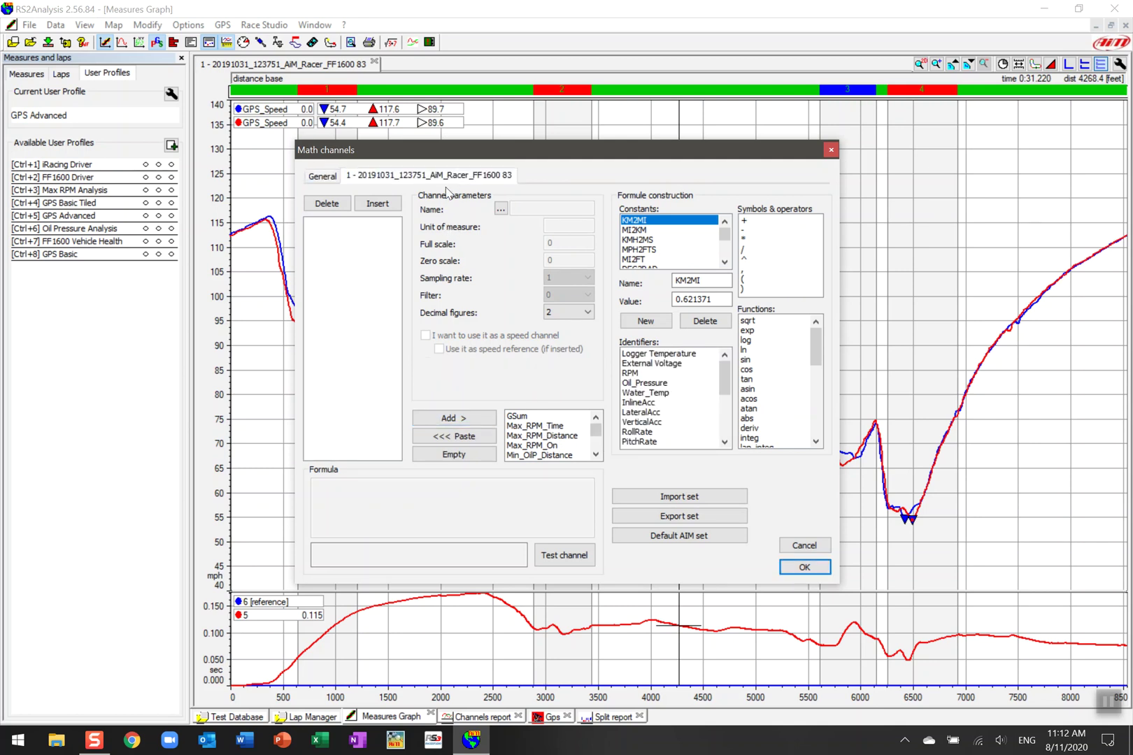
pyautogui.click(470, 433)
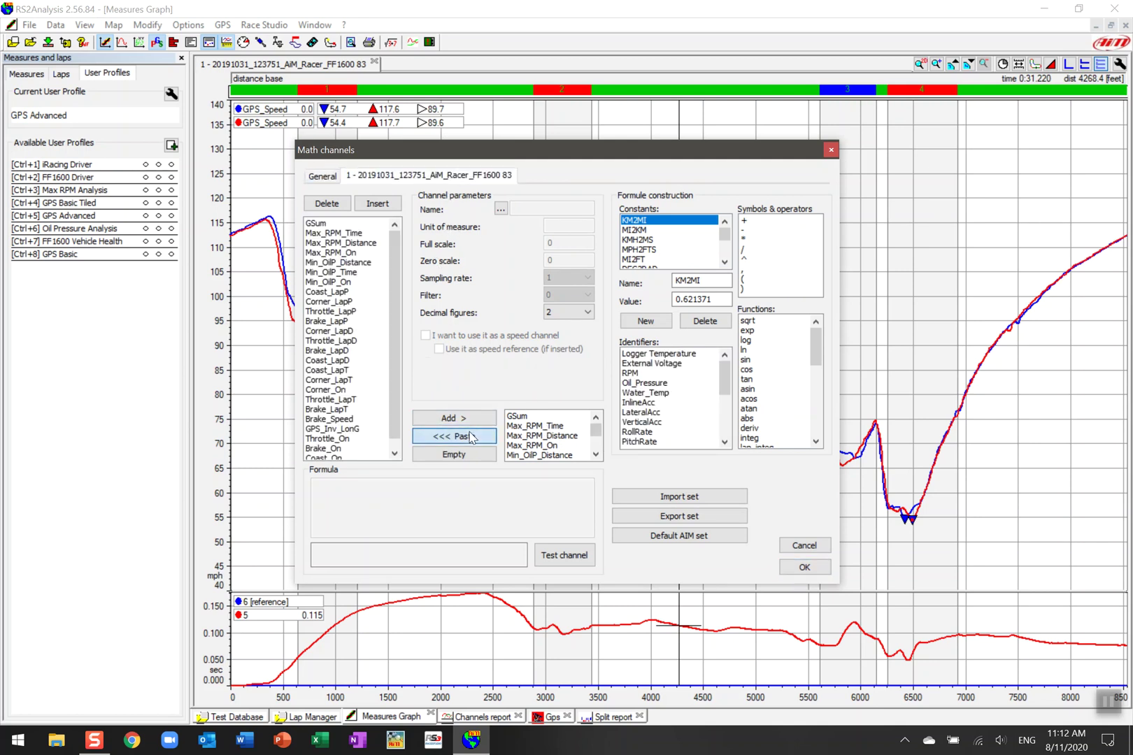
pyautogui.click(803, 568)
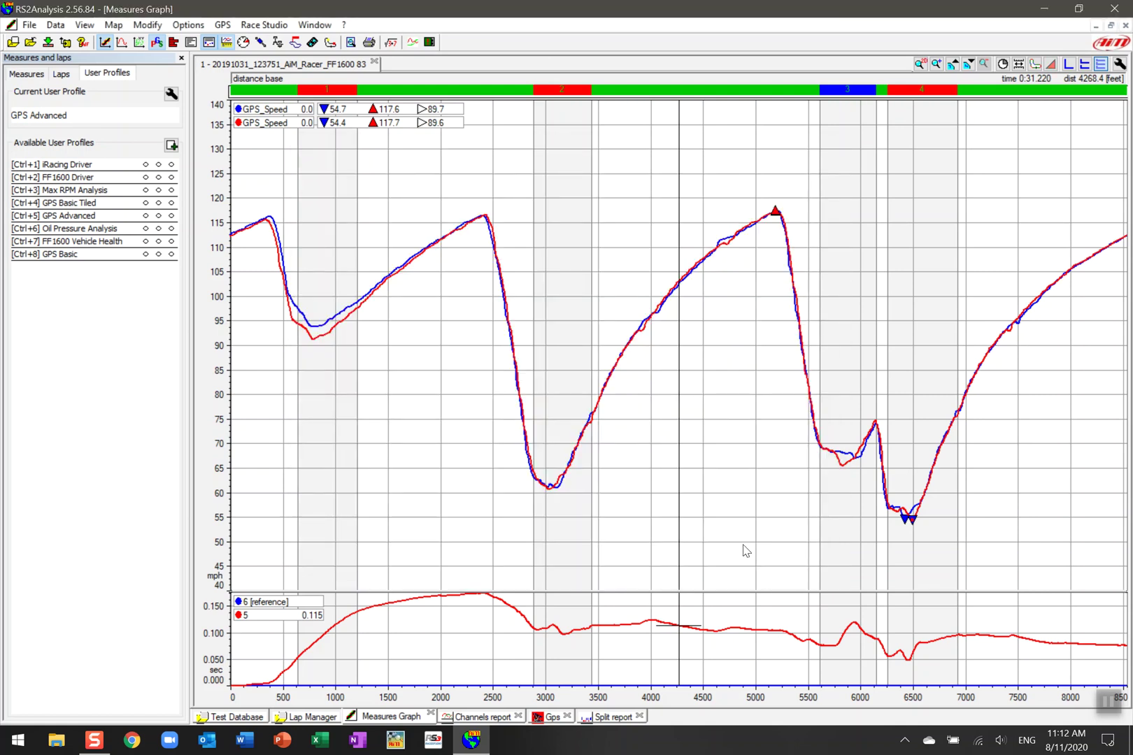